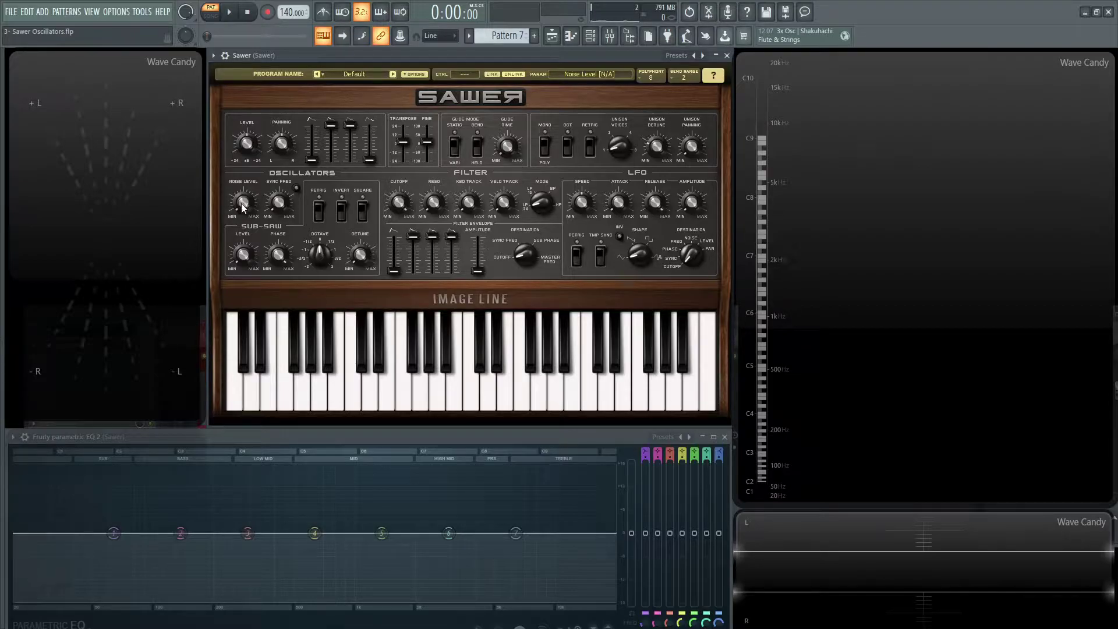
- Set the oscillators' noise level to 0 % and turn on oscillator sync
mouse_move(241, 205)
mouse_down()
mouse_move(242, 174)
mouse_move(243, 225)
mouse_up()
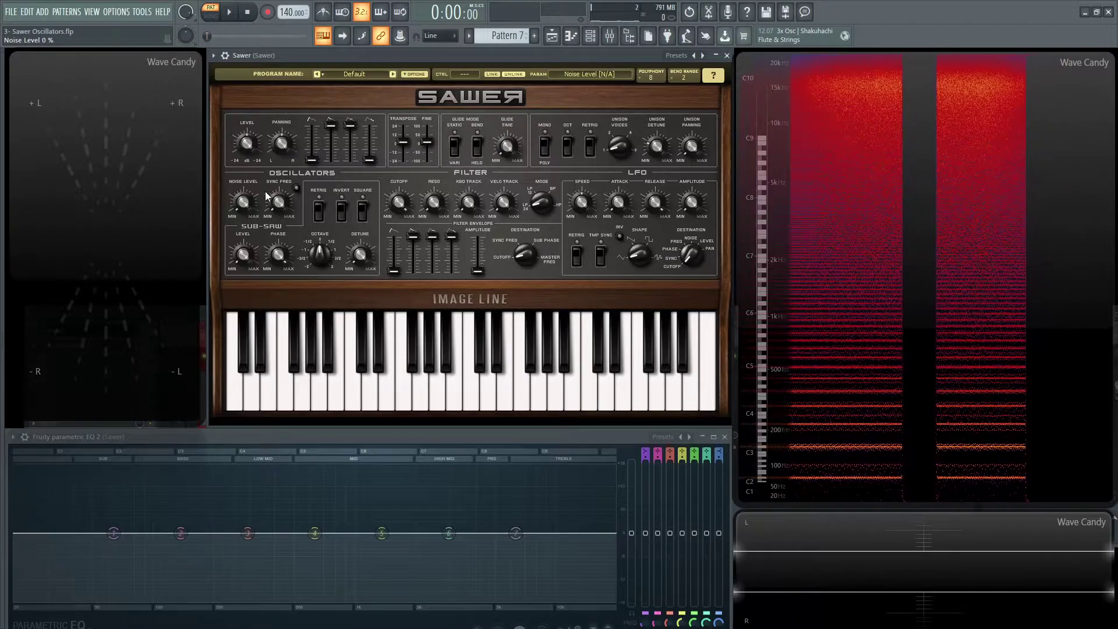
click(297, 189)
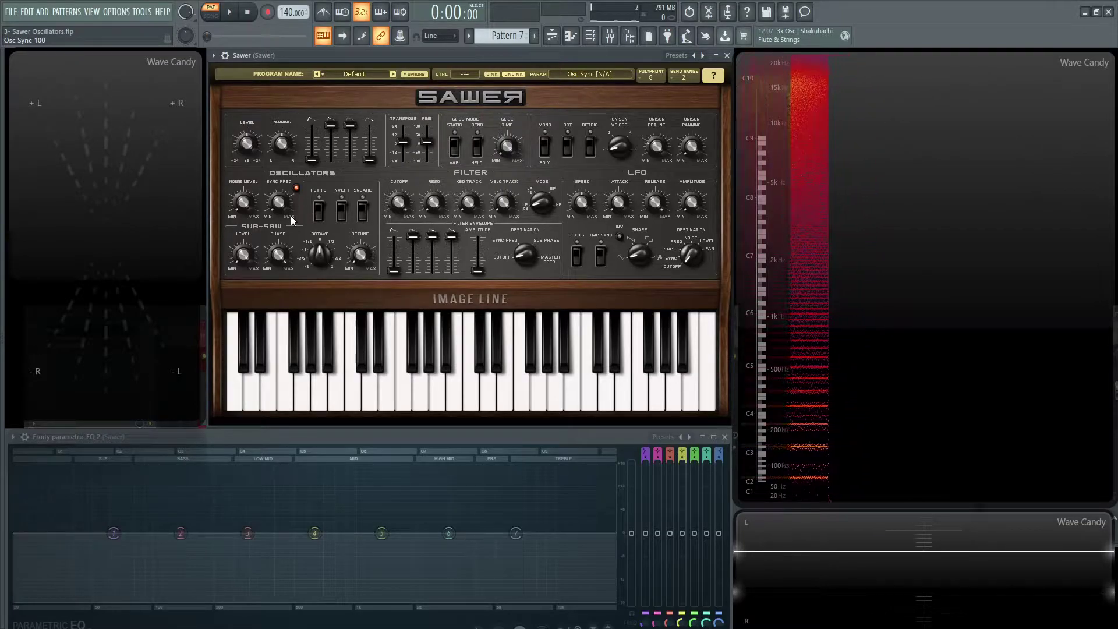
- Play D4 repeatedly while trying different oscillator sync frequencies, including 1.110 oct
mouse_move(281, 205)
mouse_down()
mouse_move(293, 211)
mouse_move(280, 203)
mouse_up()
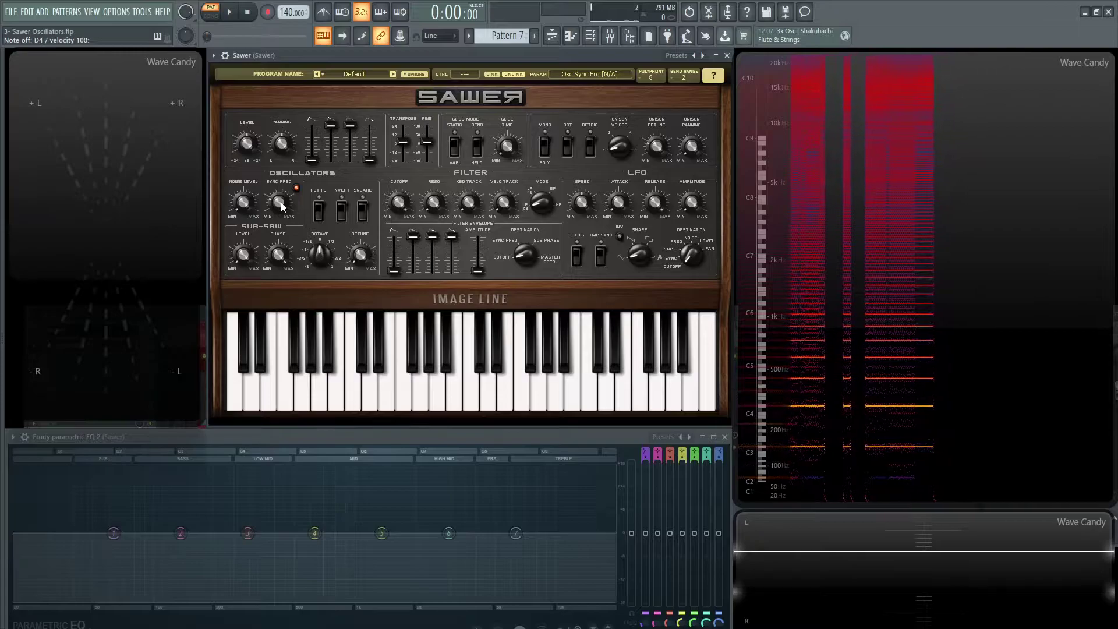
key(x)
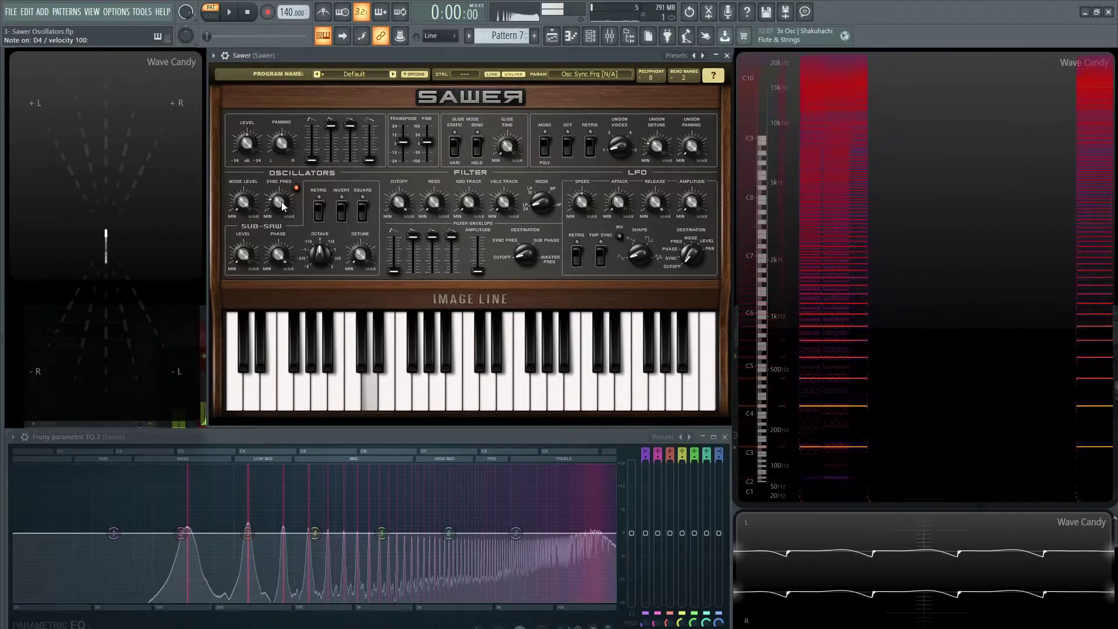
key(x)
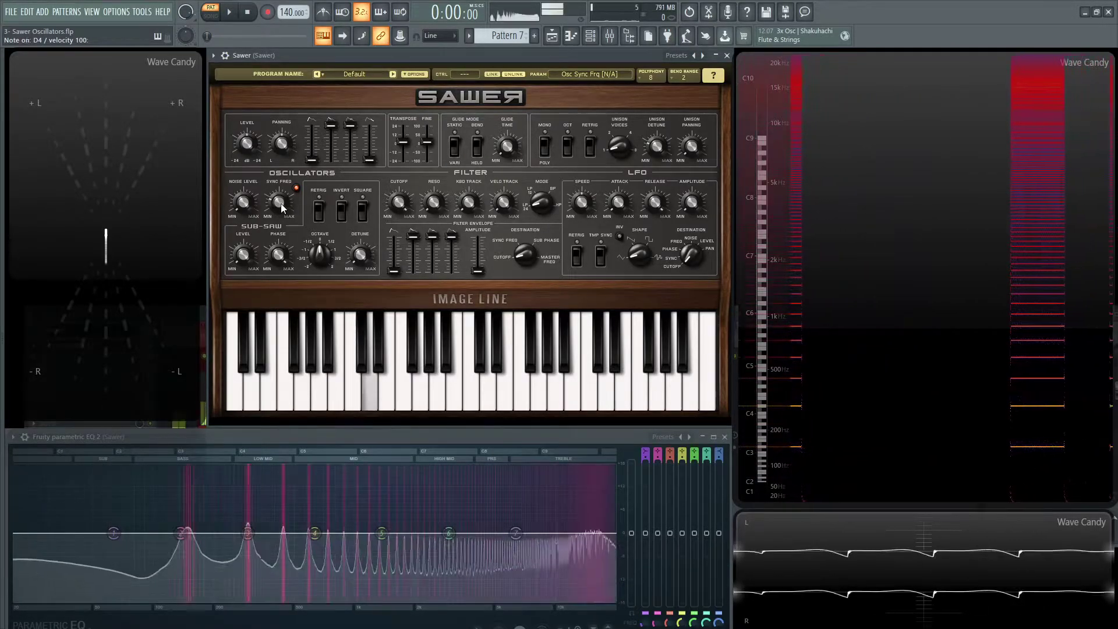
drag(281, 205, 281, 200)
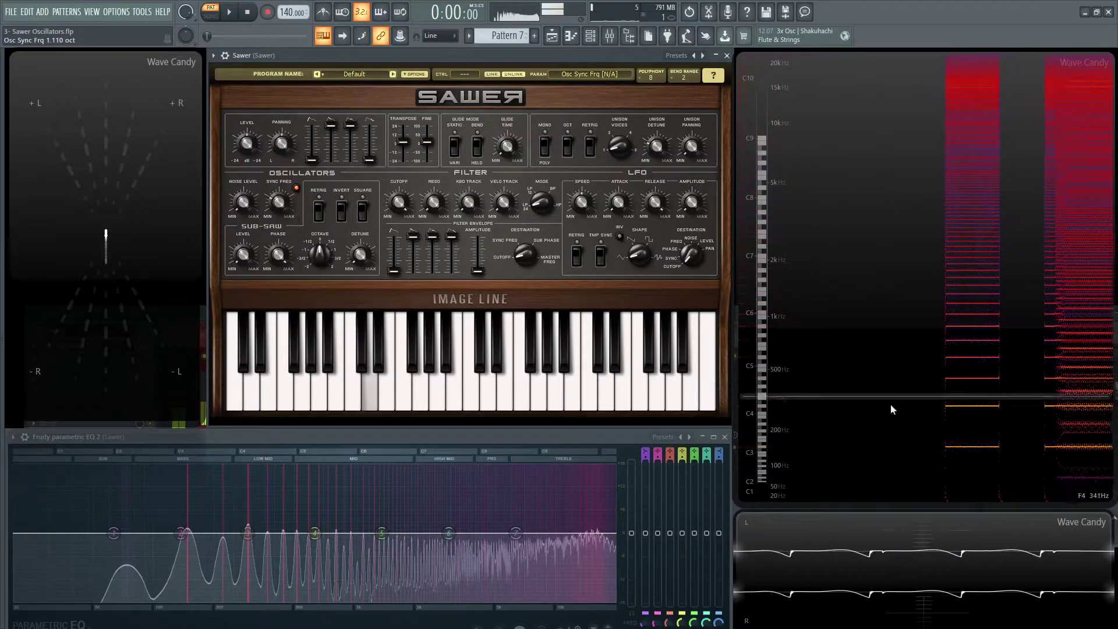
key(x)
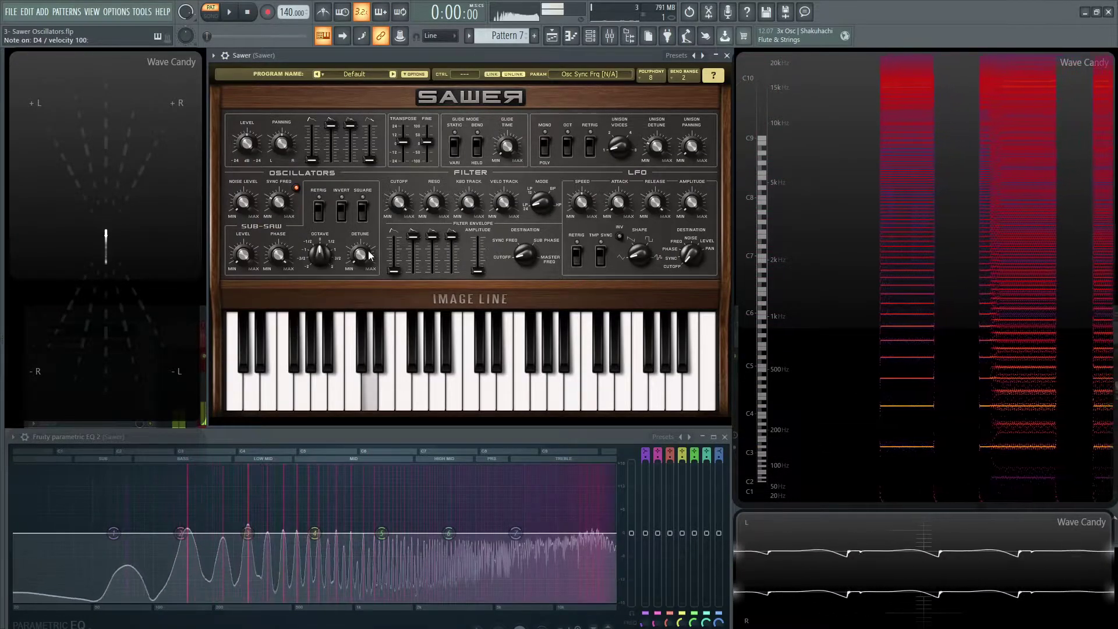
- Sweep the oscillator sync frequency further while playing a short run of low and high notes
drag(284, 208, 283, 202)
key(n)
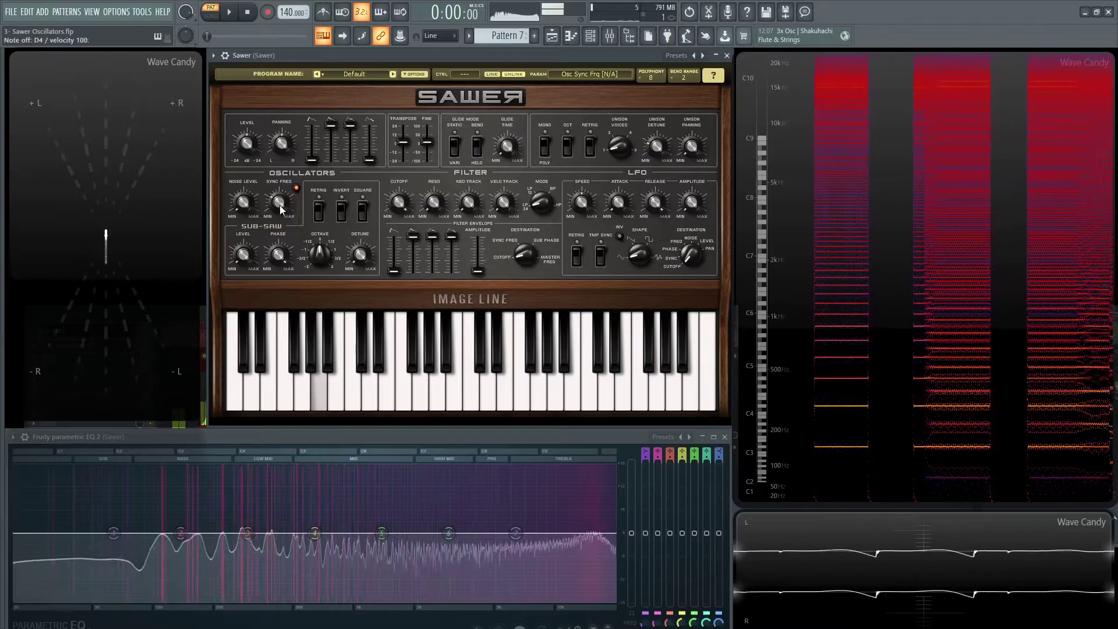
key(q)
key(w)
key(q)
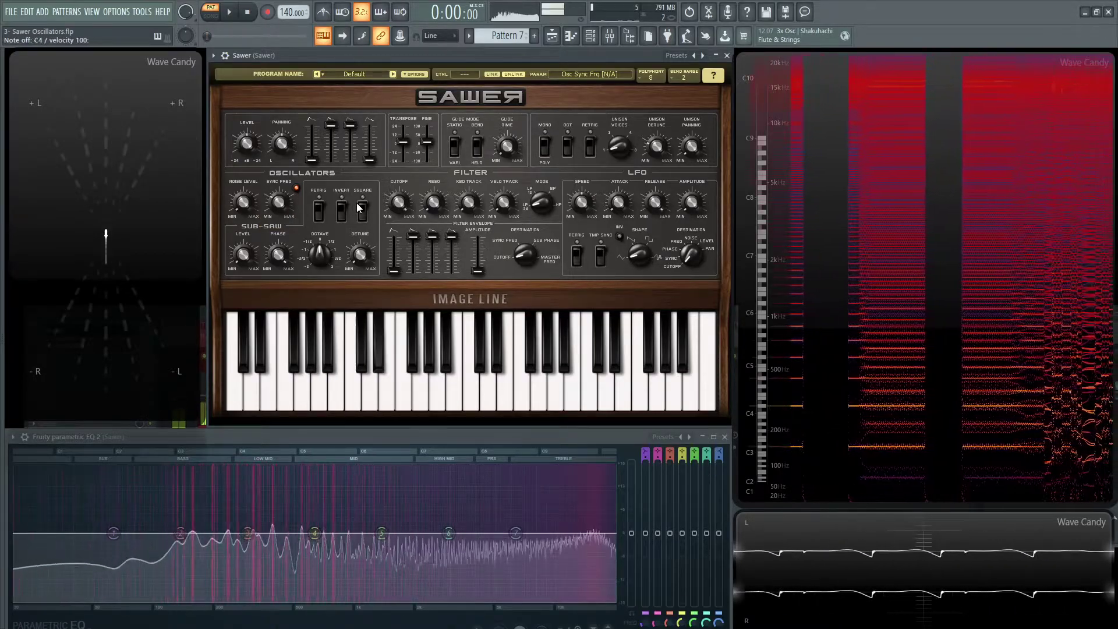
key(j)
key(n)
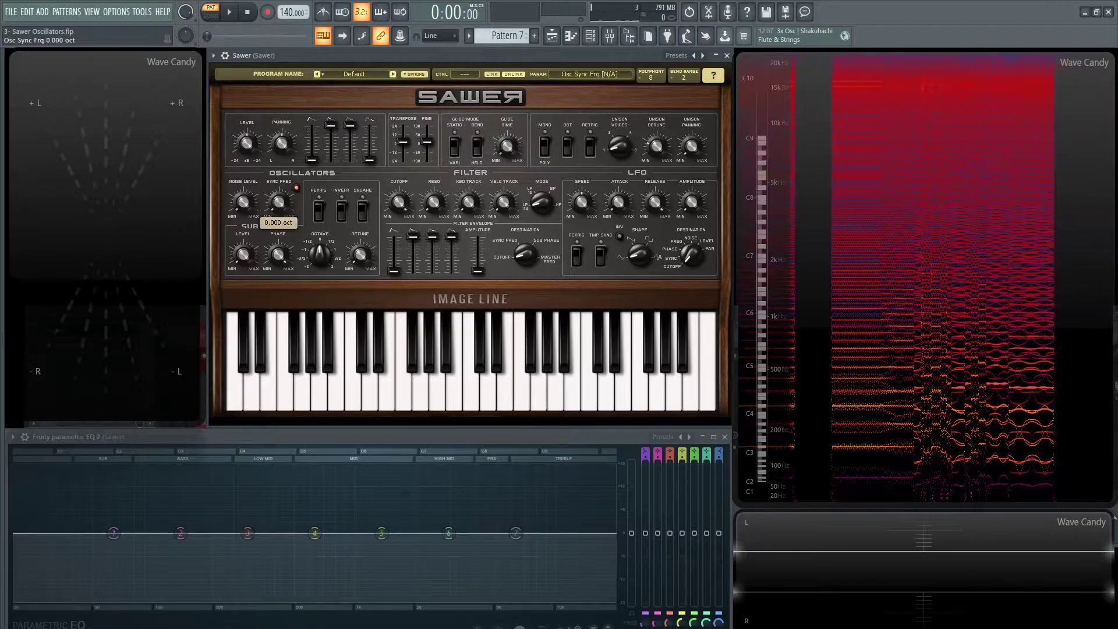
- Turn off oscillator sync and reset the sync frequency to 0.000 oct
click(295, 188)
drag(277, 204, 277, 219)
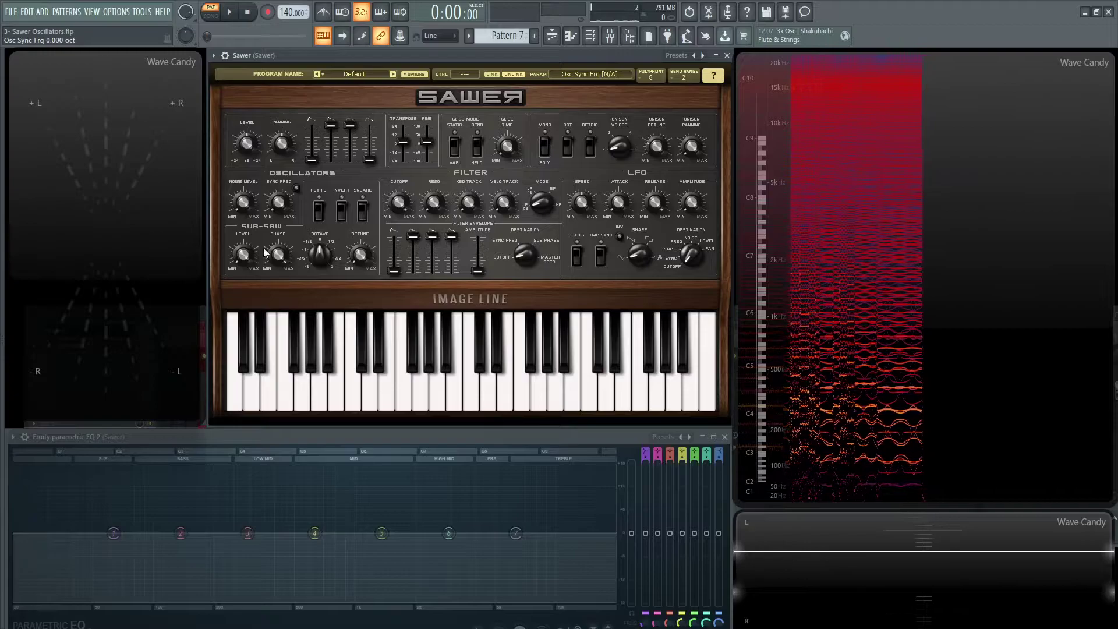
- Raise the sub-saw level and set the sub-saw octave to -2 oct
drag(242, 257, 244, 234)
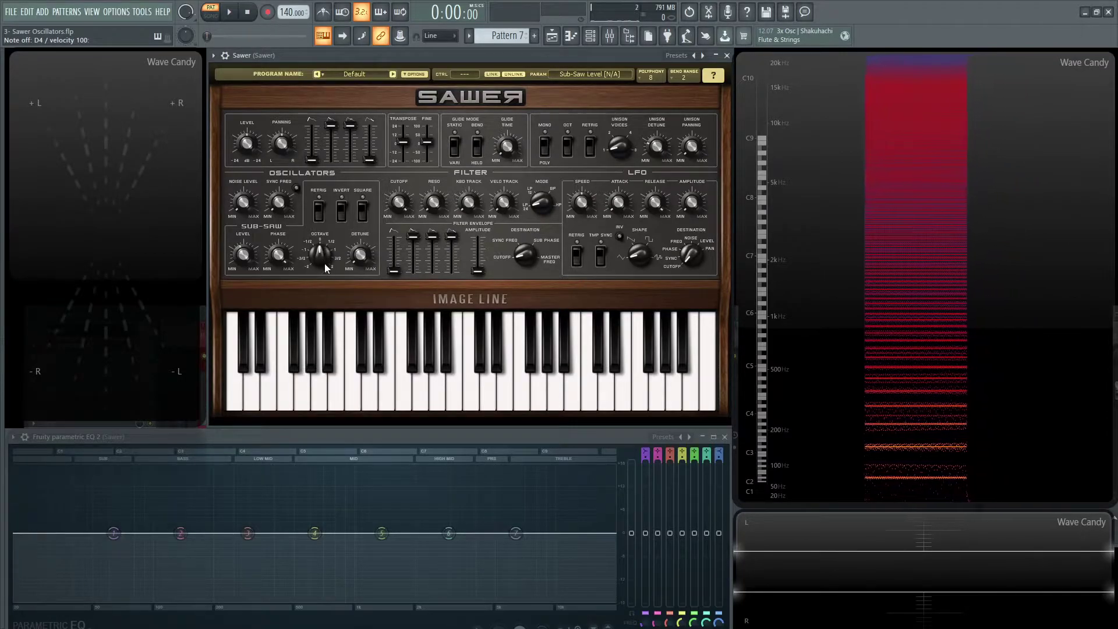
drag(332, 261, 332, 269)
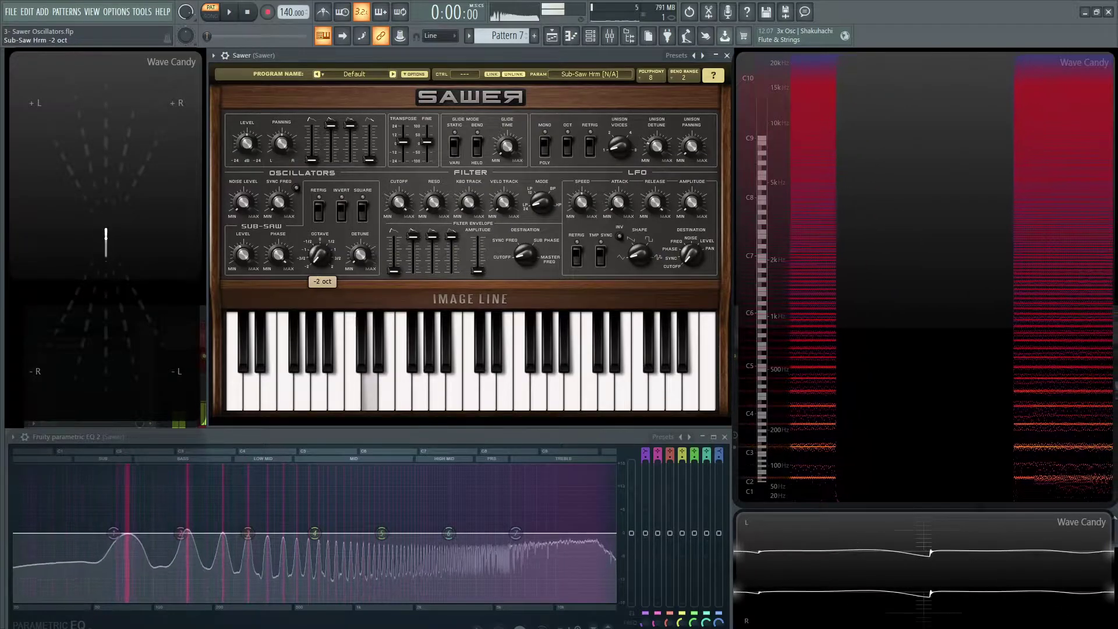
drag(241, 259, 241, 259)
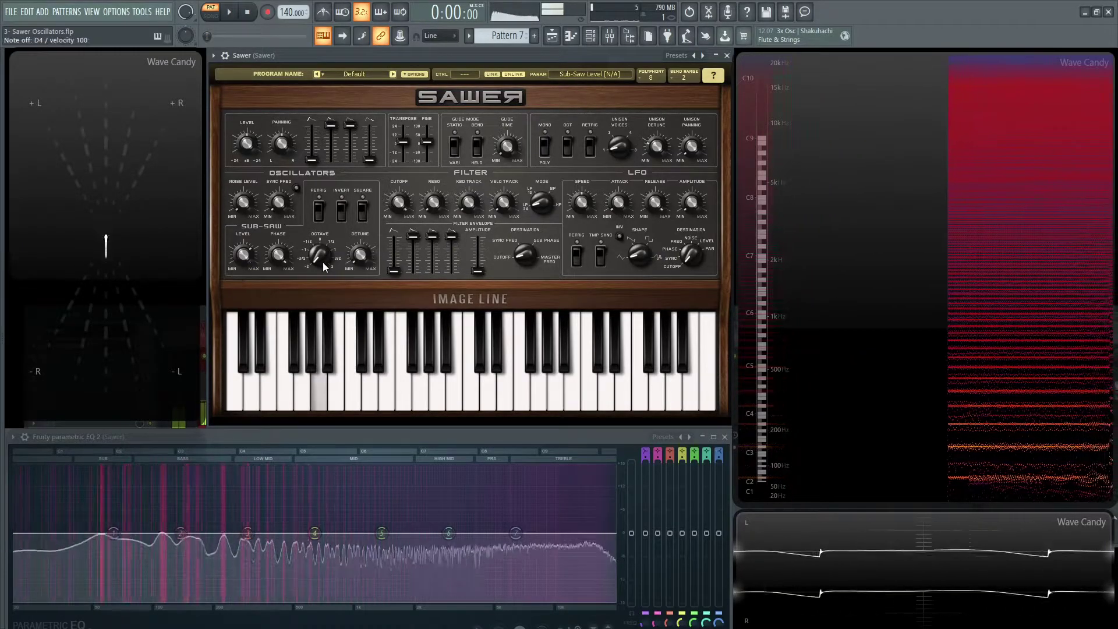
- Audition different sub-saw octave settings, including 0 oct and -1 oct, while playing notes
drag(322, 263, 322, 256)
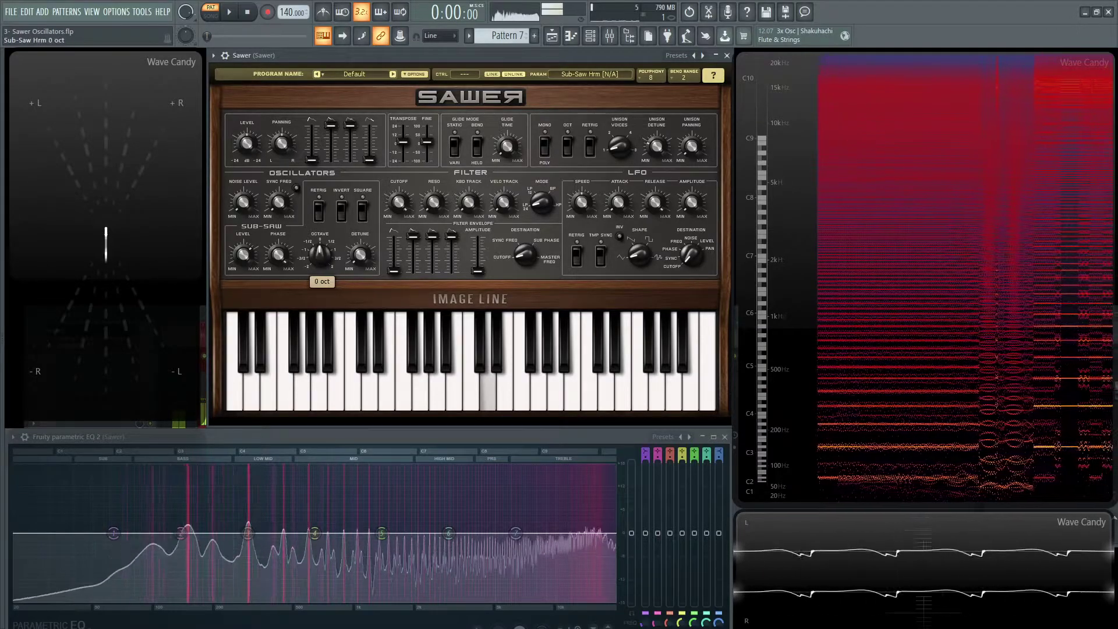
drag(323, 259, 321, 257)
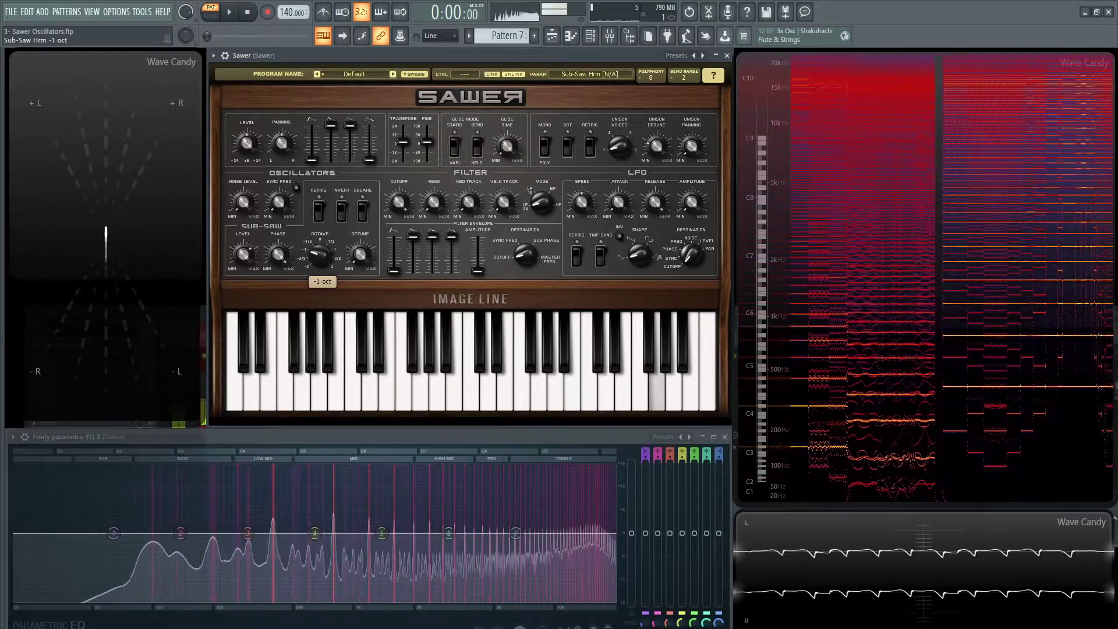
drag(321, 256, 323, 260)
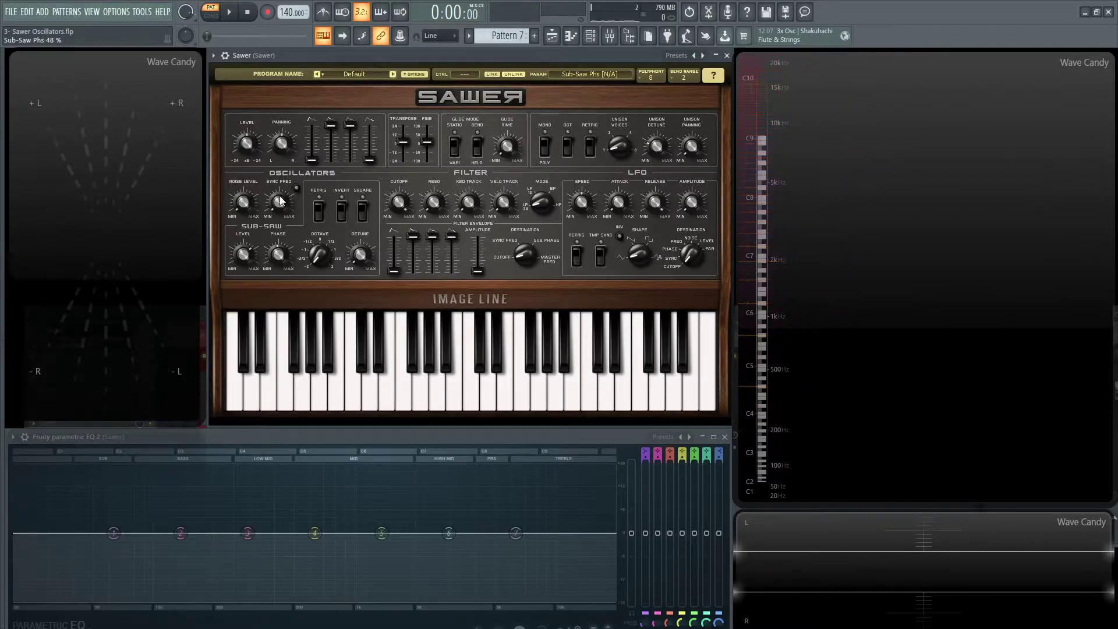
- Set the sub-saw phase to 95 %, raise the sub-saw detune to 79 % over a held note and lower it again
drag(277, 256, 276, 234)
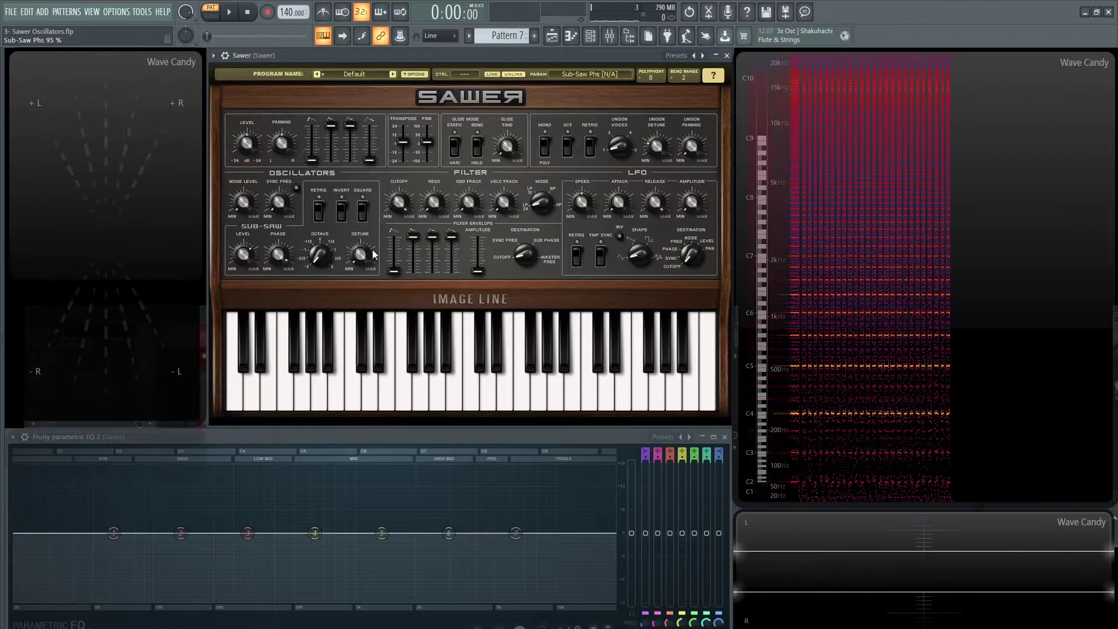
key(q)
drag(365, 257, 366, 257)
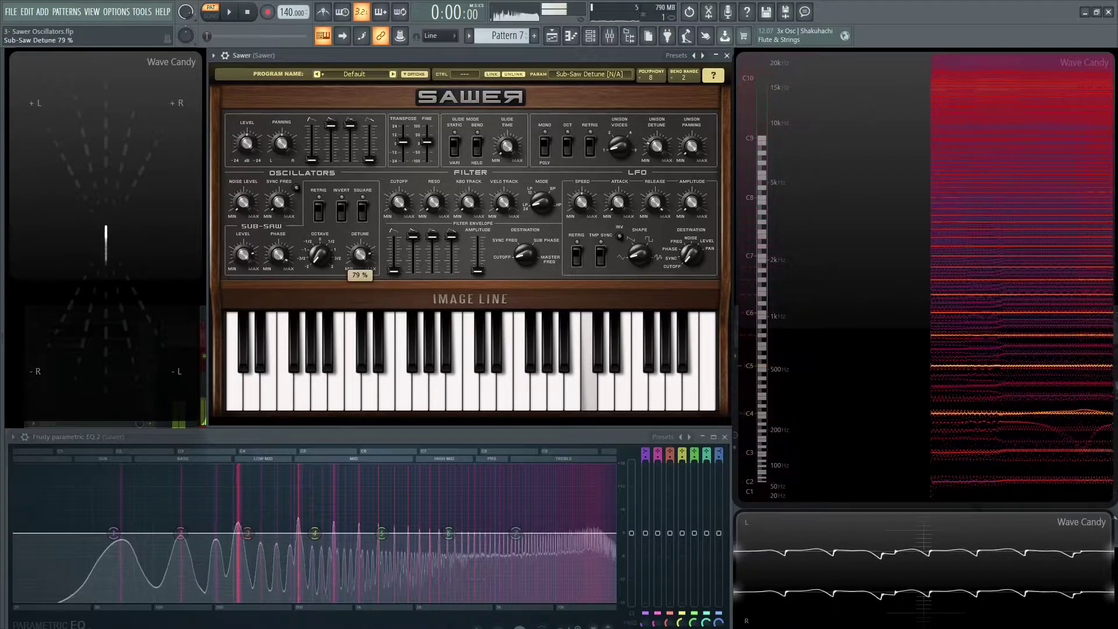
mouse_move(360, 254)
mouse_down()
mouse_move(312, 260)
mouse_move(362, 255)
mouse_move(362, 268)
mouse_up()
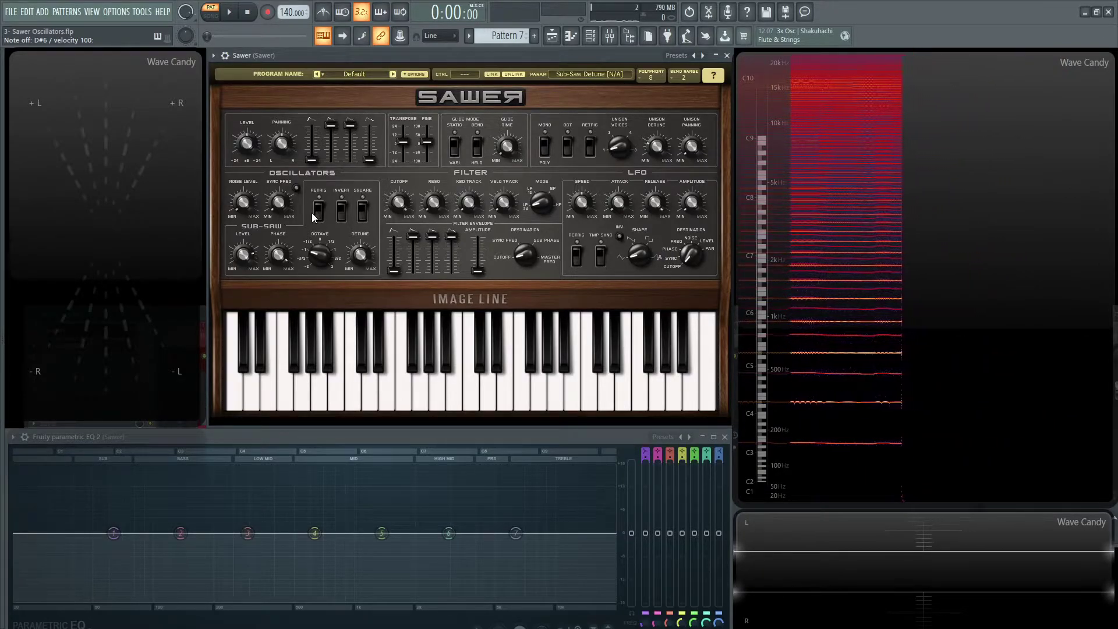
- Play D6 in quick repeats with sub-saw retrigger off and turn retrigger on for comparison
key(w)
key(w)
key(w)
key(w)
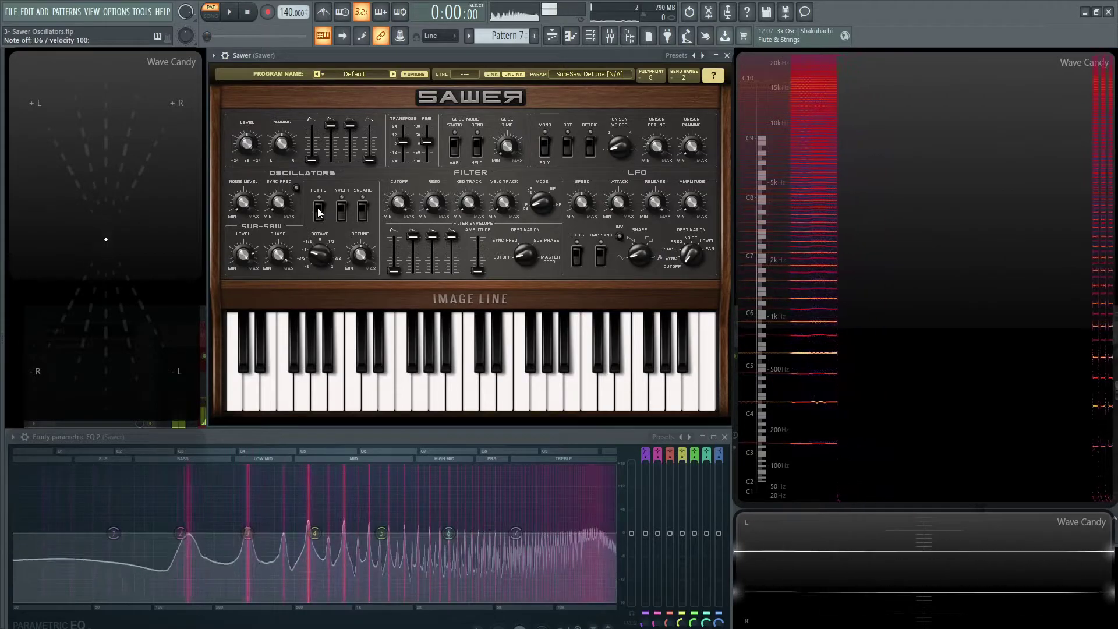
key(w)
key(w)
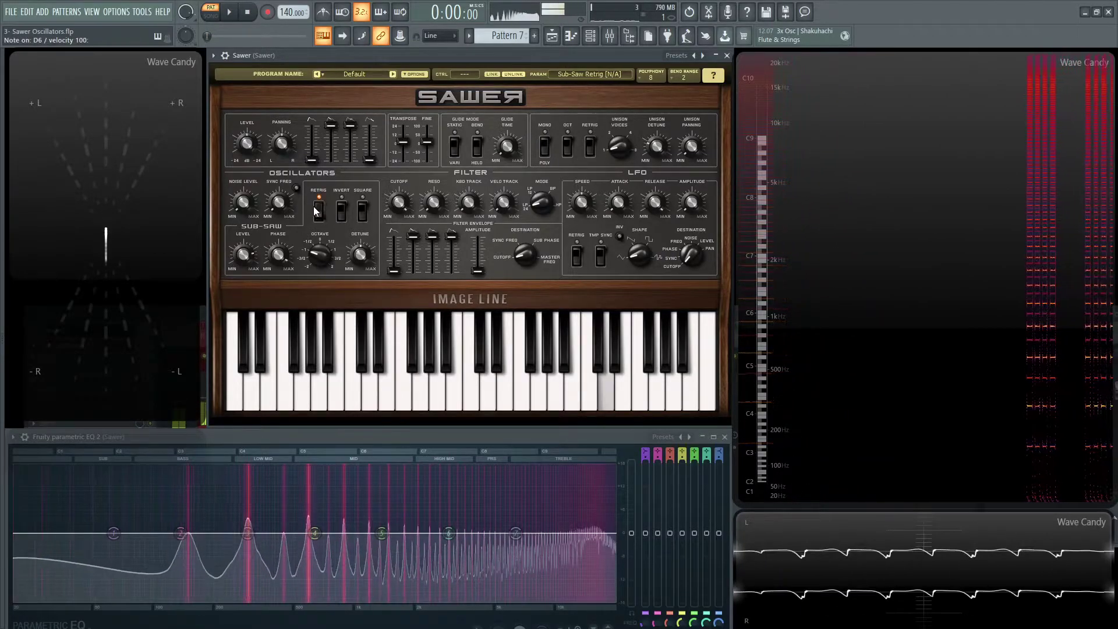
- Repeat D6 with sub-saw retrigger on, switch retrigger back off and compare the attacks
key(w)
key(w)
key(w)
key(w)
key(w)
key(w)
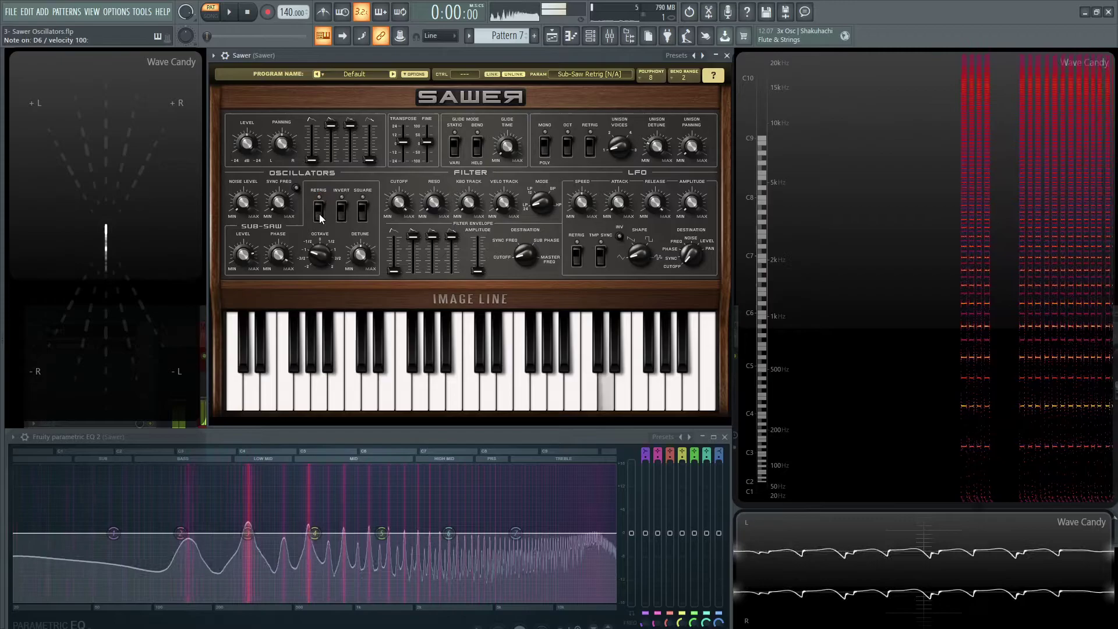
click(319, 214)
key(w)
key(w)
key(w)
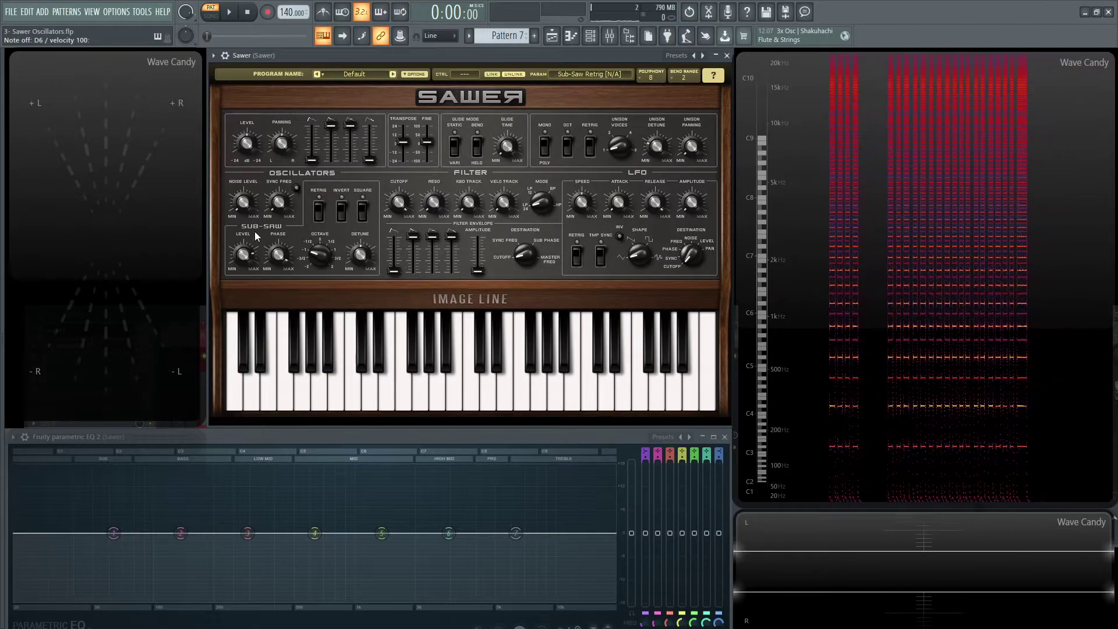
- Toggle sub-saw invert on and off while playing D5 and D6 to compare the waveforms
key(x)
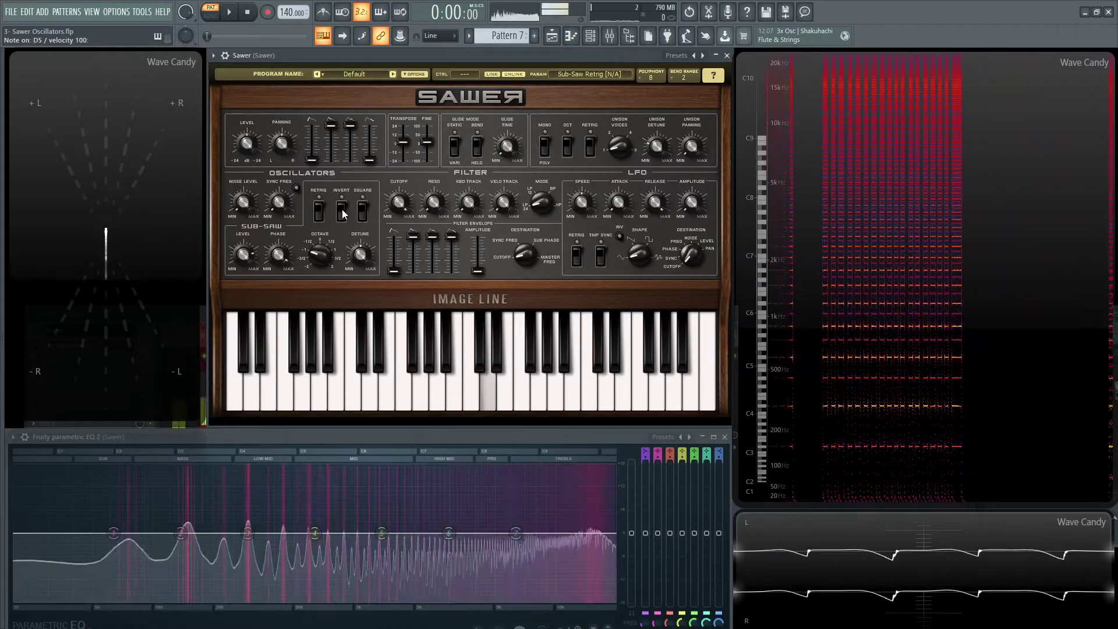
click(343, 213)
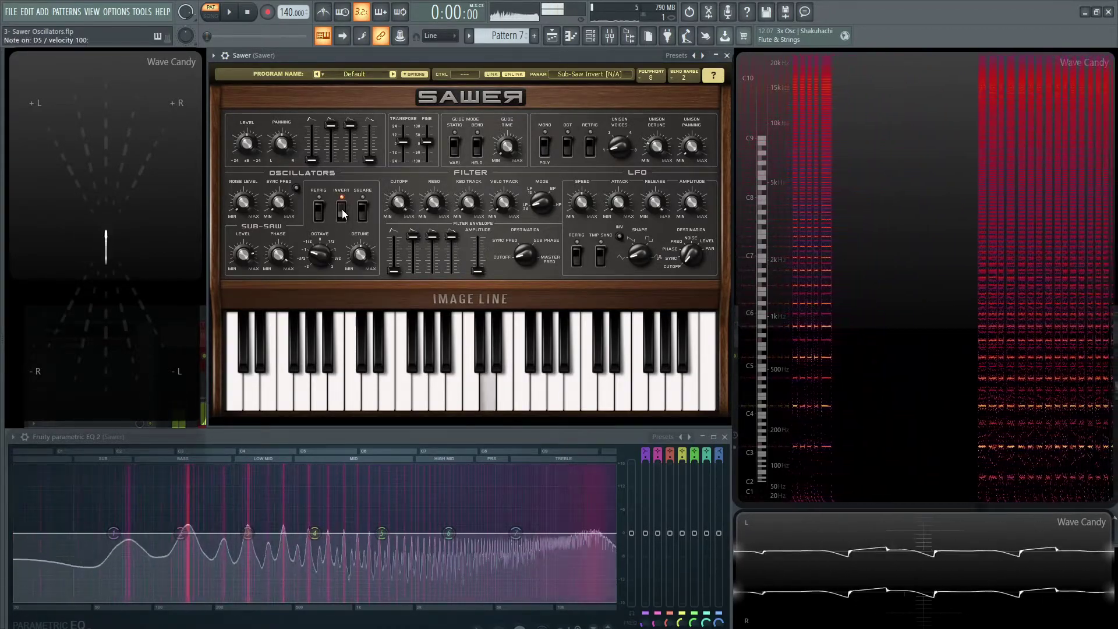
click(342, 213)
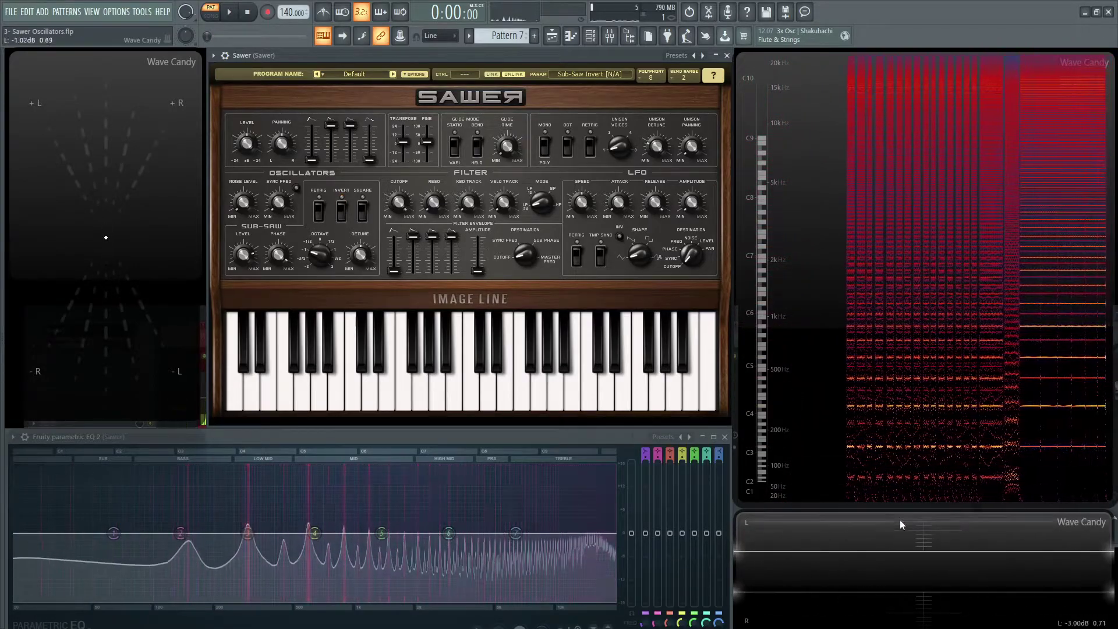
key(w)
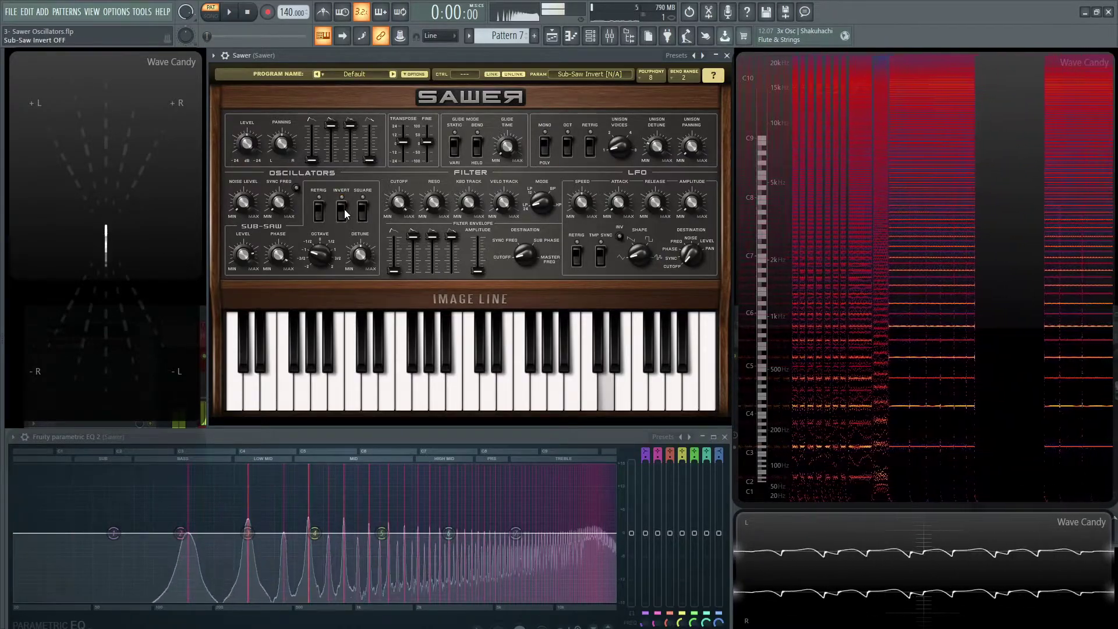
click(343, 212)
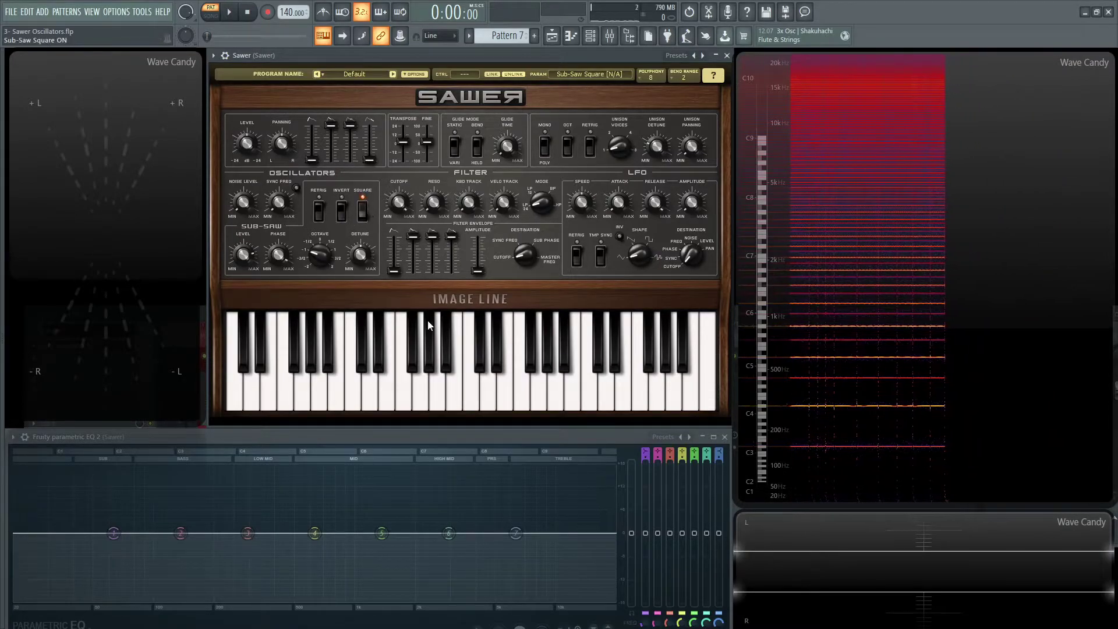
- Turn on the sub-saw square option, play notes across several octaves and adjust the sub-saw detune
key(x)
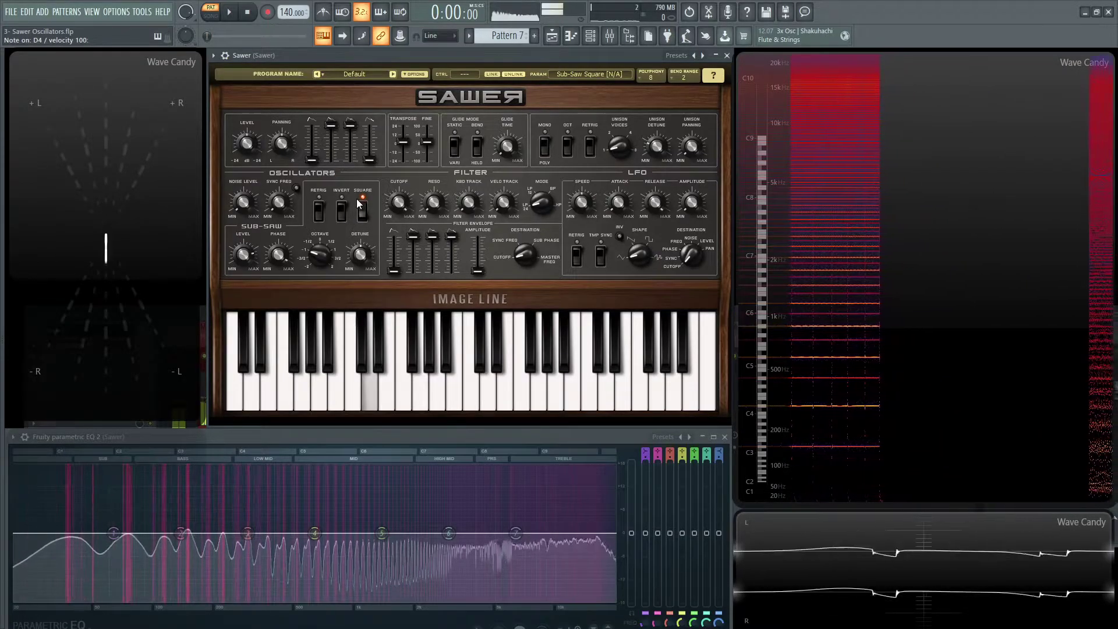
key(n)
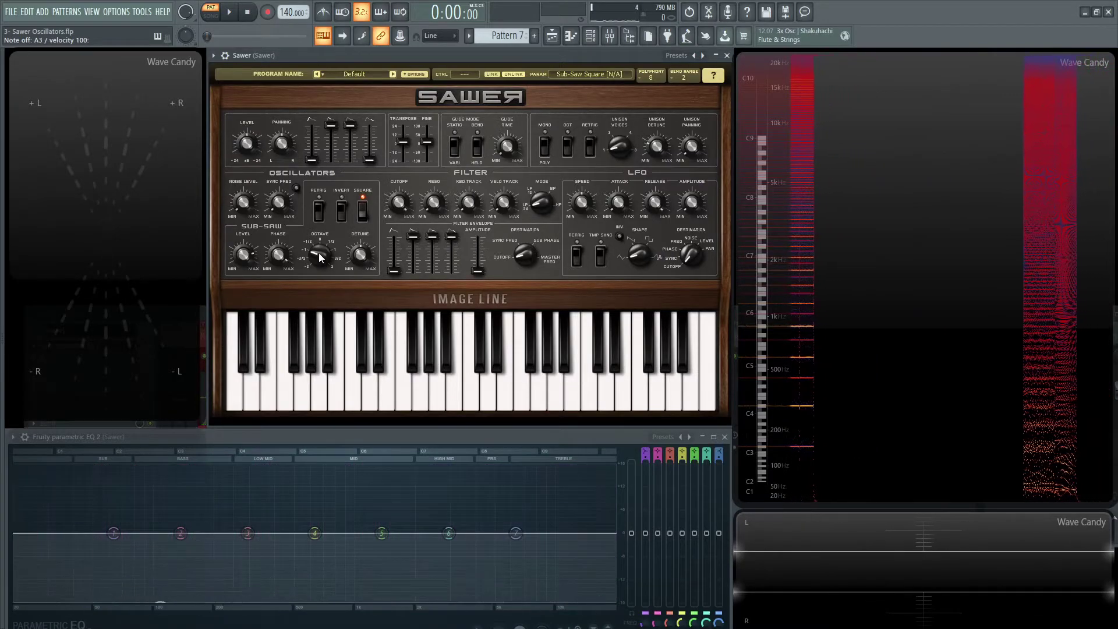
key(o)
key(3)
key(b)
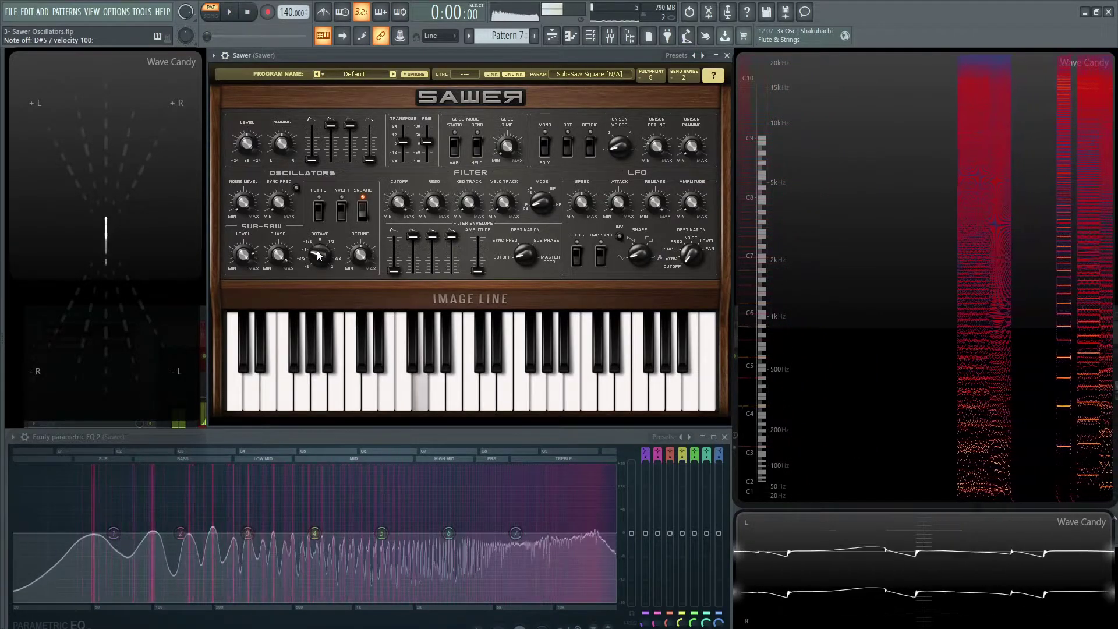
drag(360, 254, 360, 253)
key(q)
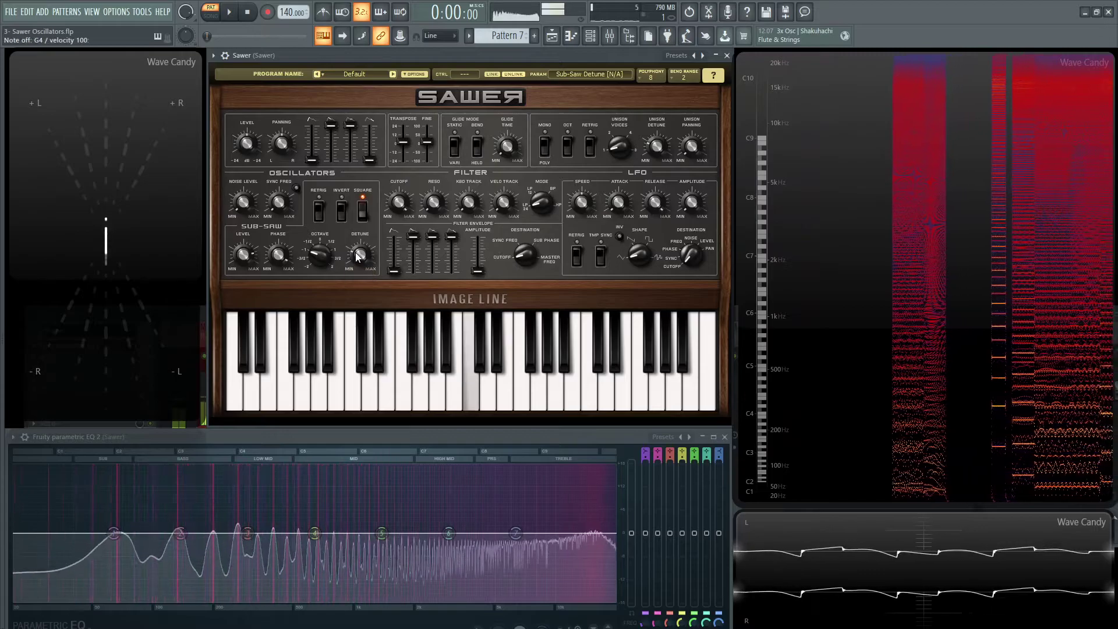
- Adjust the unison voices and set unison panning to 100 % while playing notes
drag(628, 152, 628, 166)
key(w)
key(b)
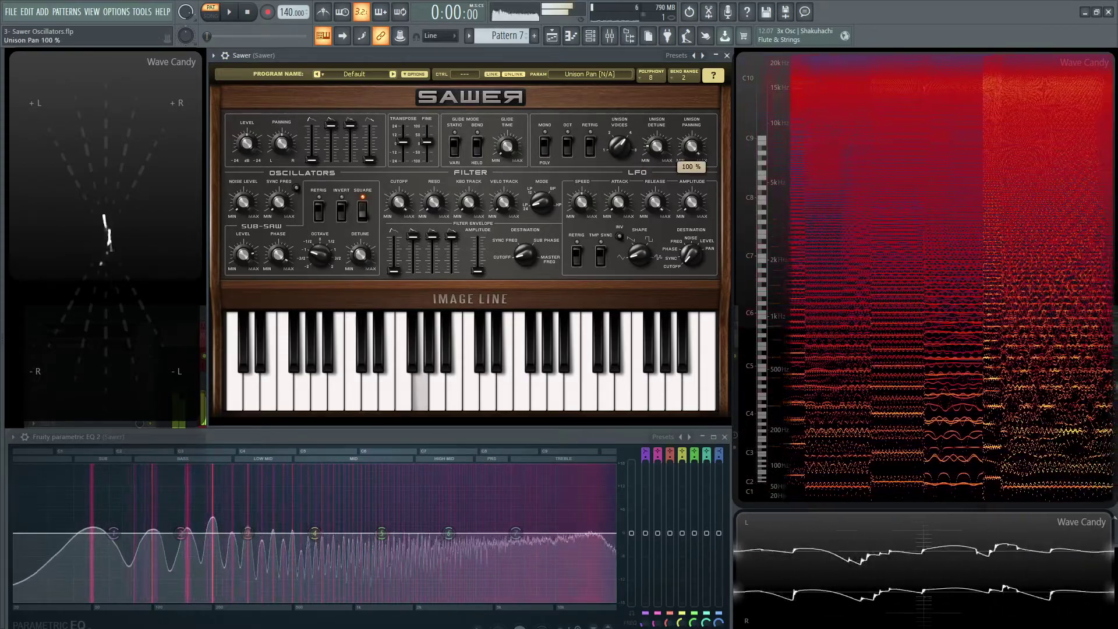
key(q)
key(3)
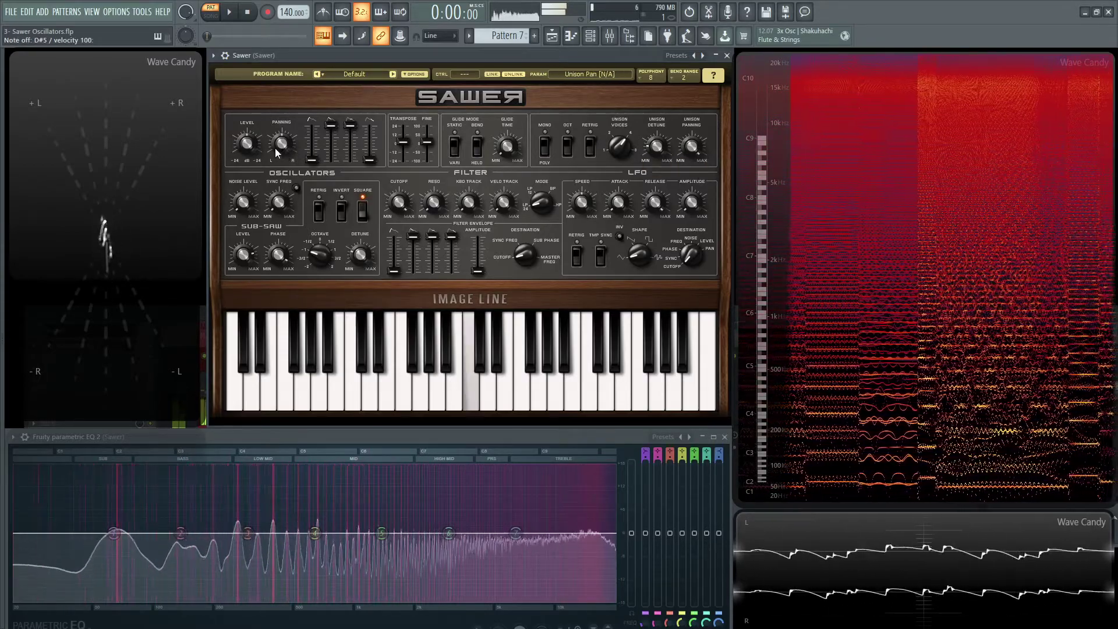
key(n)
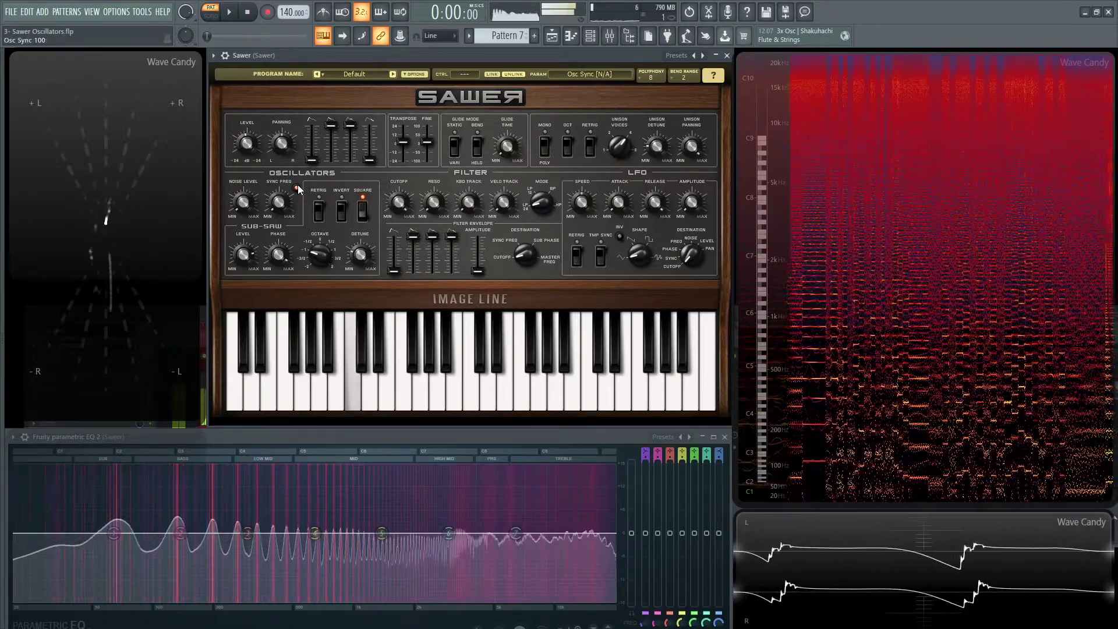
- Turn on oscillator sync and sweep the filter cutoff down and back up
click(297, 187)
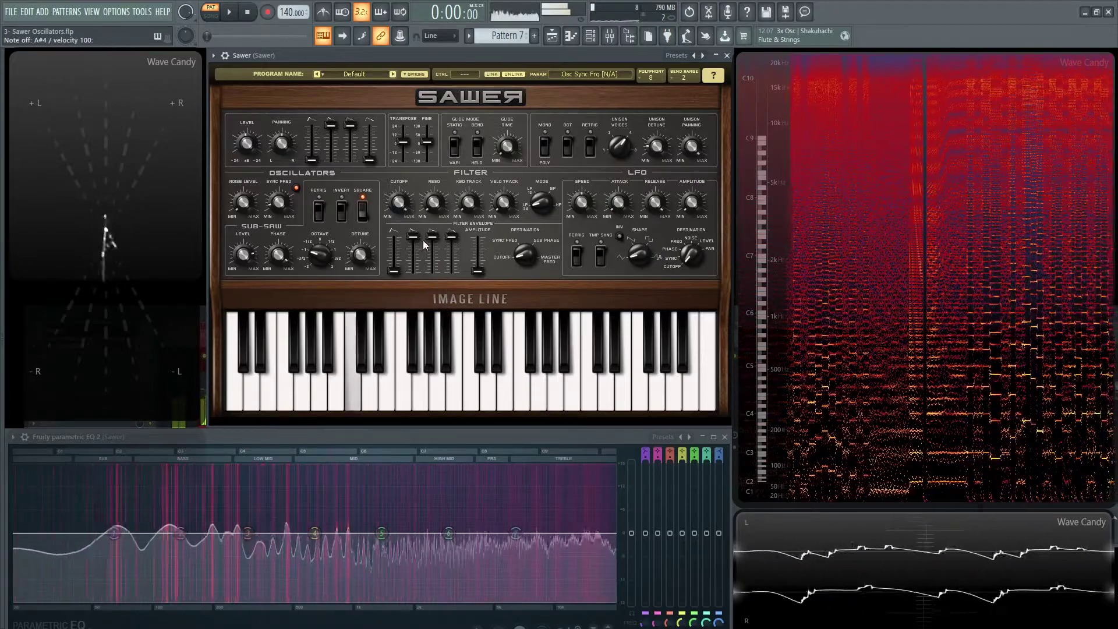
mouse_move(399, 202)
mouse_down()
mouse_move(399, 219)
mouse_move(403, 205)
mouse_up()
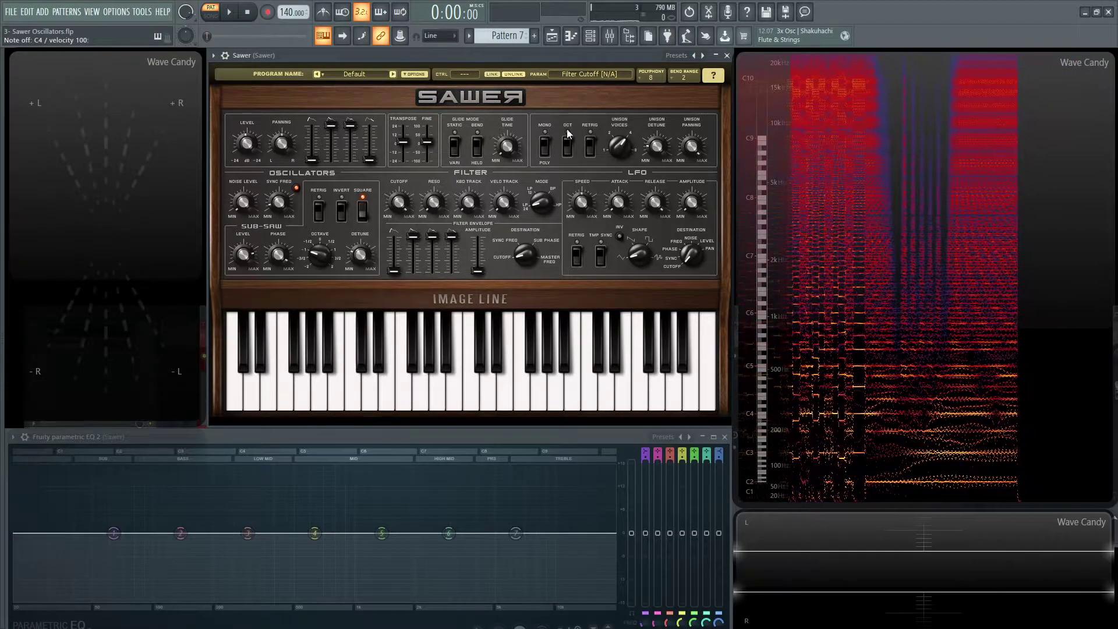
mouse_move(401, 211)
mouse_down()
mouse_move(401, 227)
mouse_move(396, 194)
mouse_up()
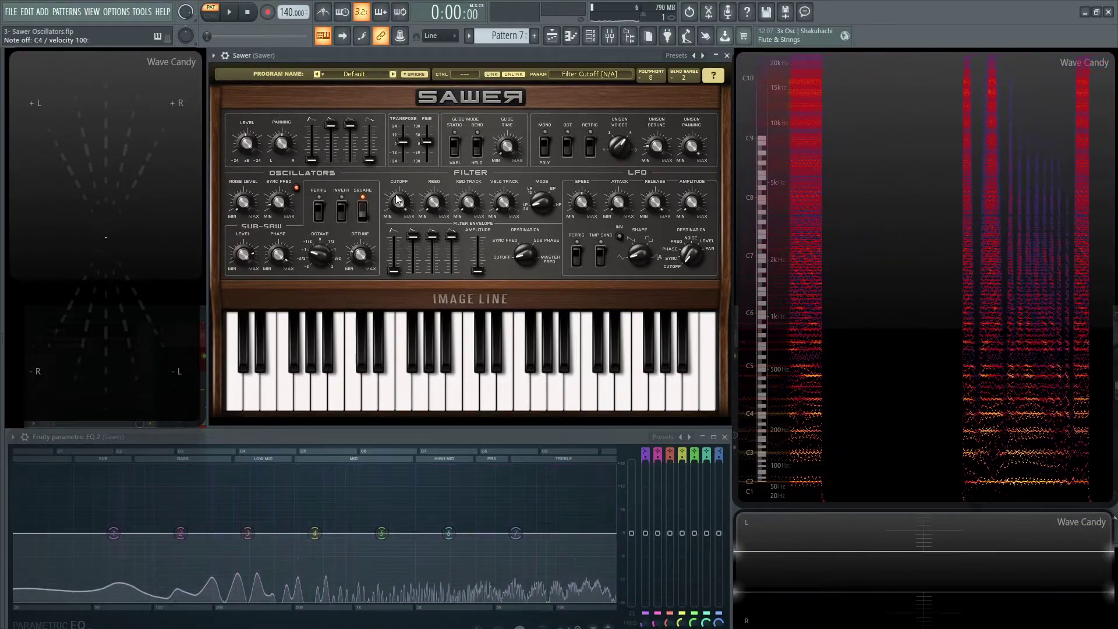